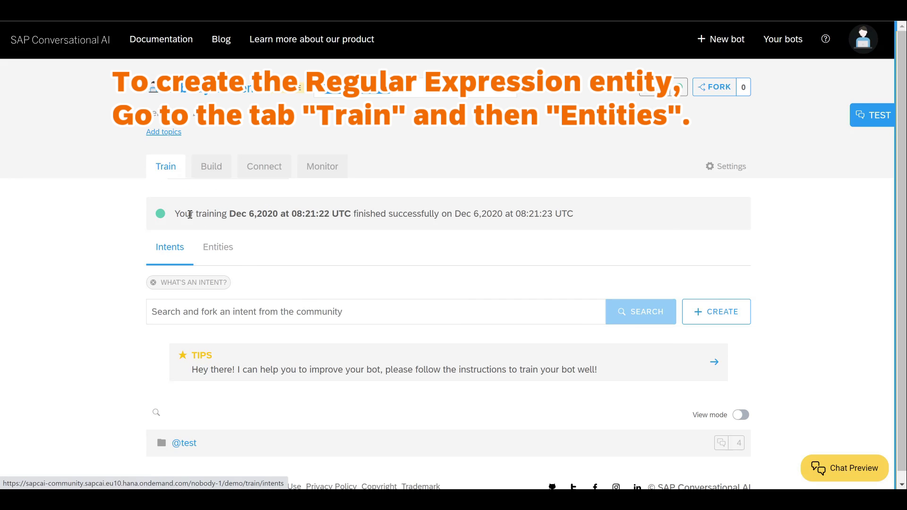
- Create a custom entity named regex-userid of the Regex entity type
{"action": "left_click", "coordinate": [227, 257]}
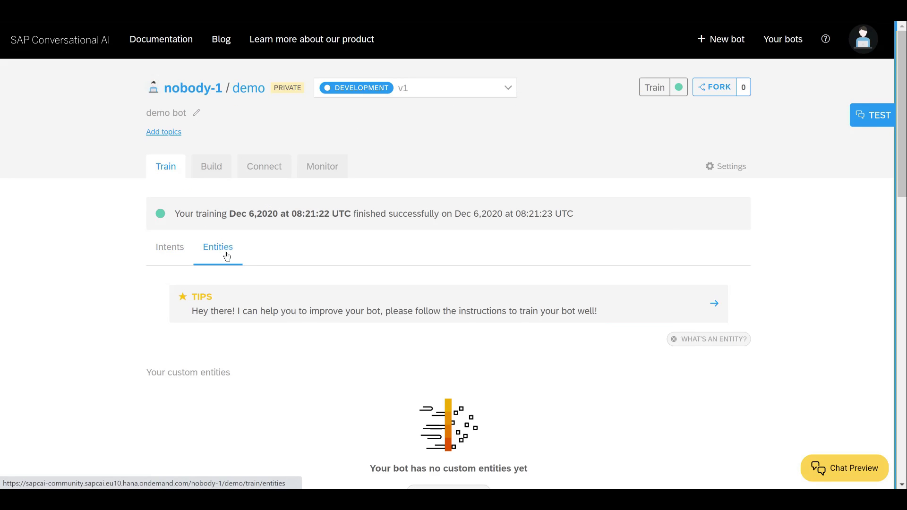
{"action": "scroll", "coordinate": [232, 257], "scroll_direction": "down", "scroll_amount": 3}
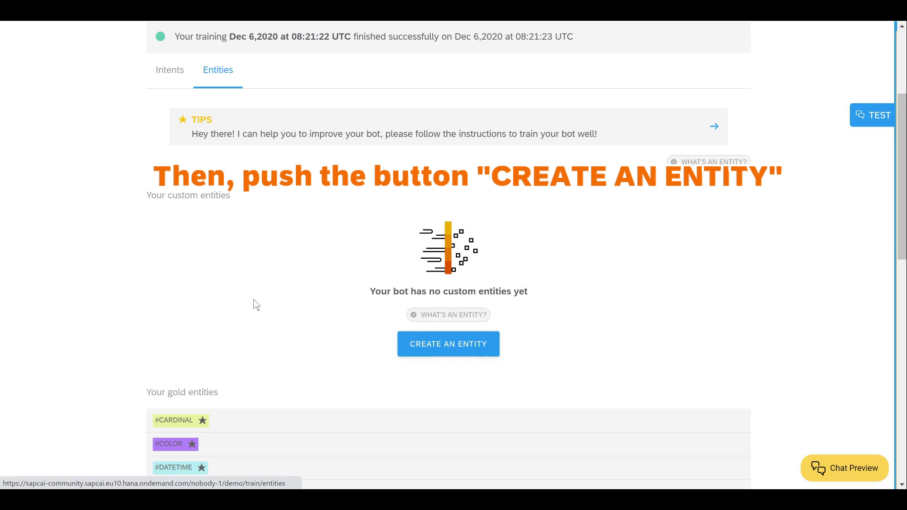
{"action": "left_click", "coordinate": [440, 347]}
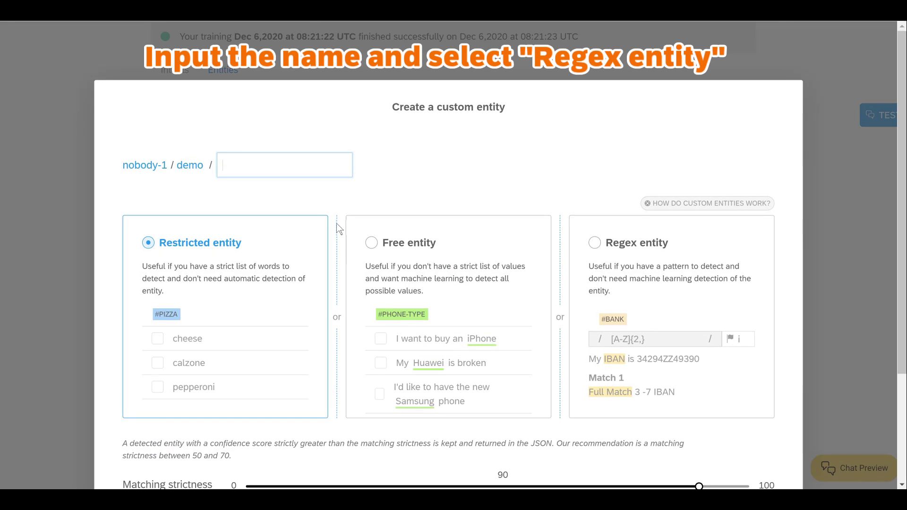
{"action": "type", "text": "regex"}
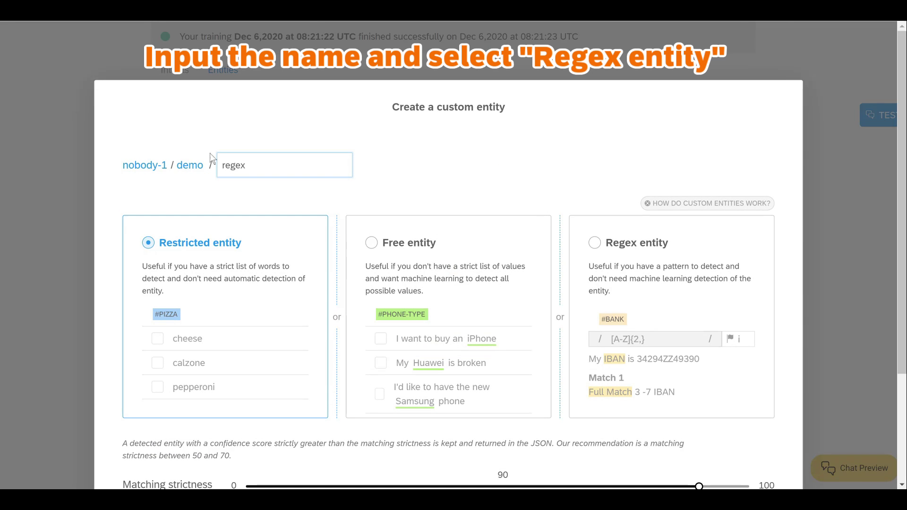
{"action": "type", "text": "-userid"}
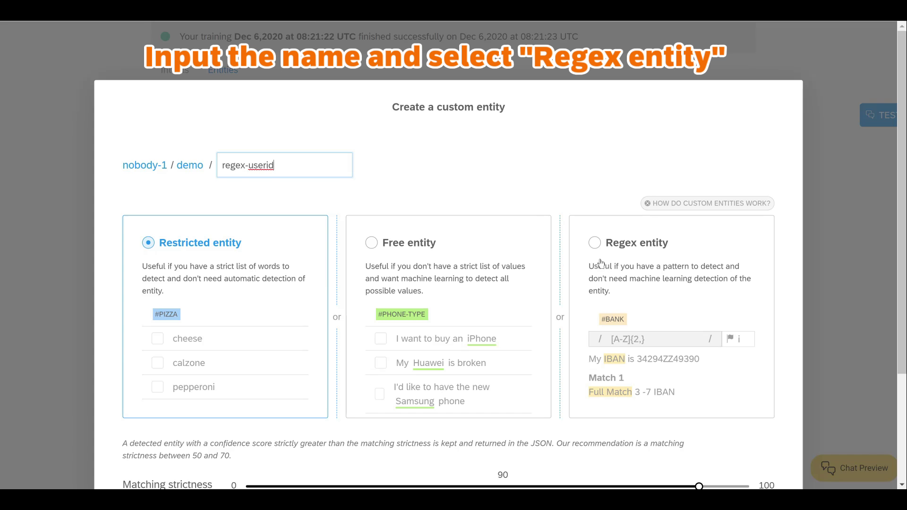
{"action": "left_click", "coordinate": [596, 245]}
{"action": "scroll", "coordinate": [600, 250], "scroll_direction": "down", "scroll_amount": 3}
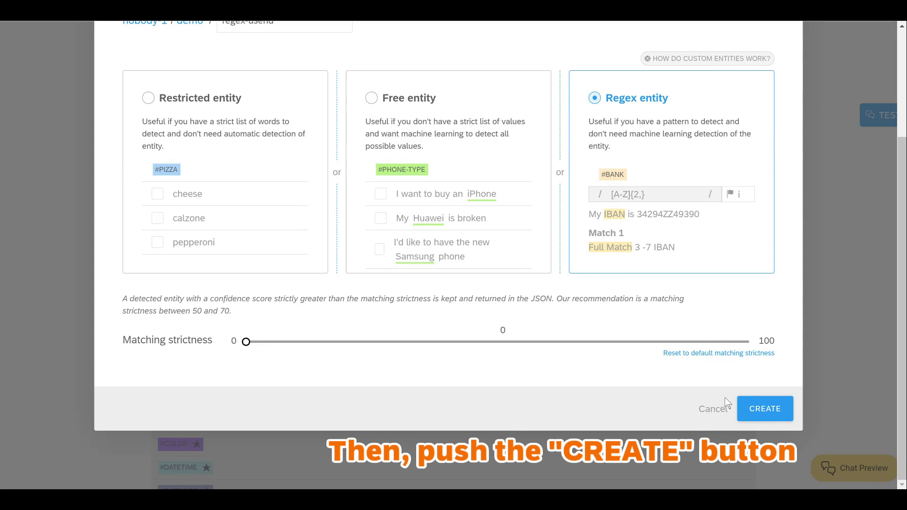
{"action": "left_click", "coordinate": [775, 411]}
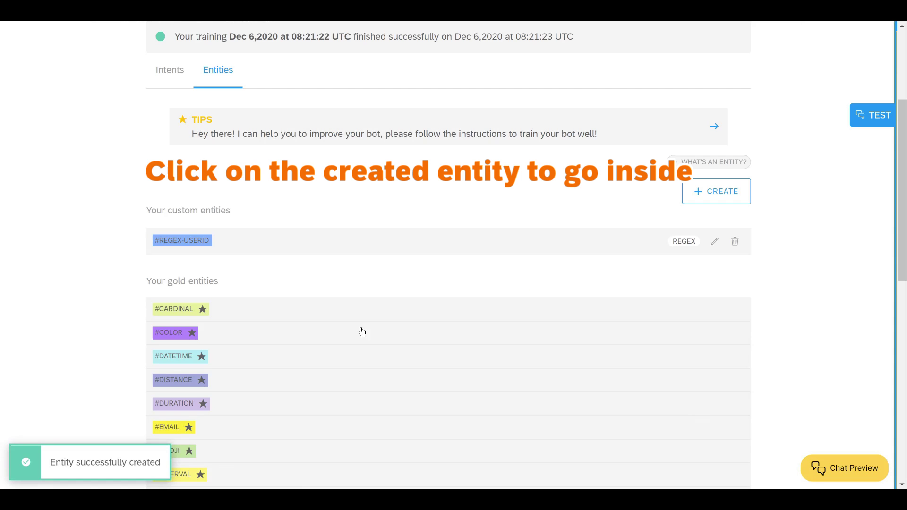
- Define the regex-userid entity's pattern as [A-Z]{3}\d{5} with the Unicode flag
{"action": "left_click", "coordinate": [192, 248]}
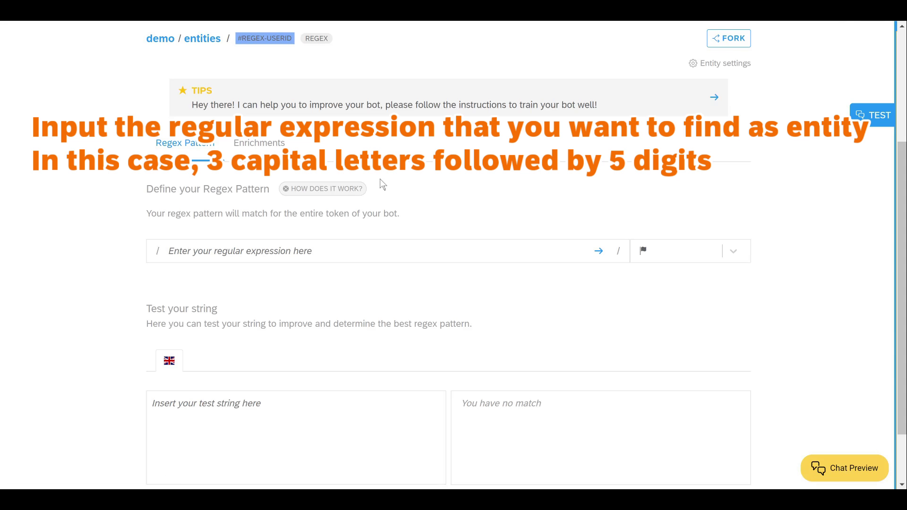
{"action": "left_click", "coordinate": [279, 249]}
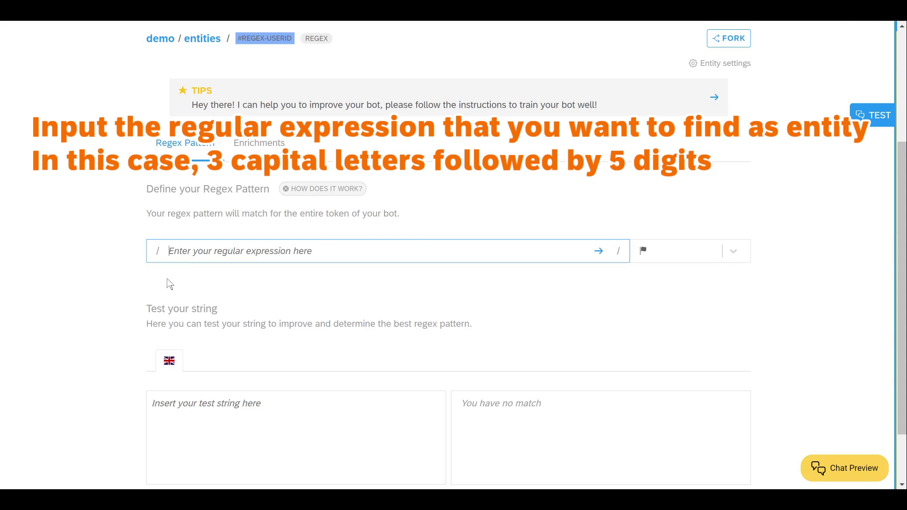
{"action": "type", "text": "["}
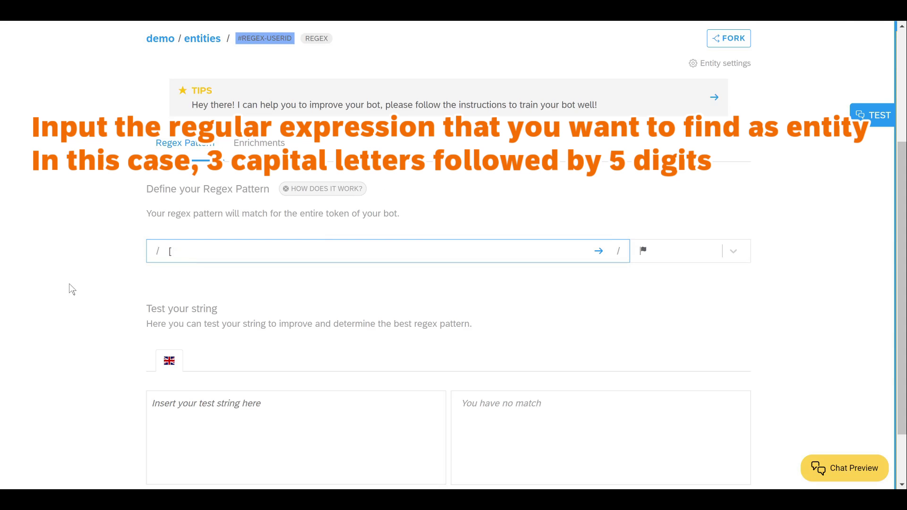
{"action": "type", "text": "A-Z]{3}\\d{5"}
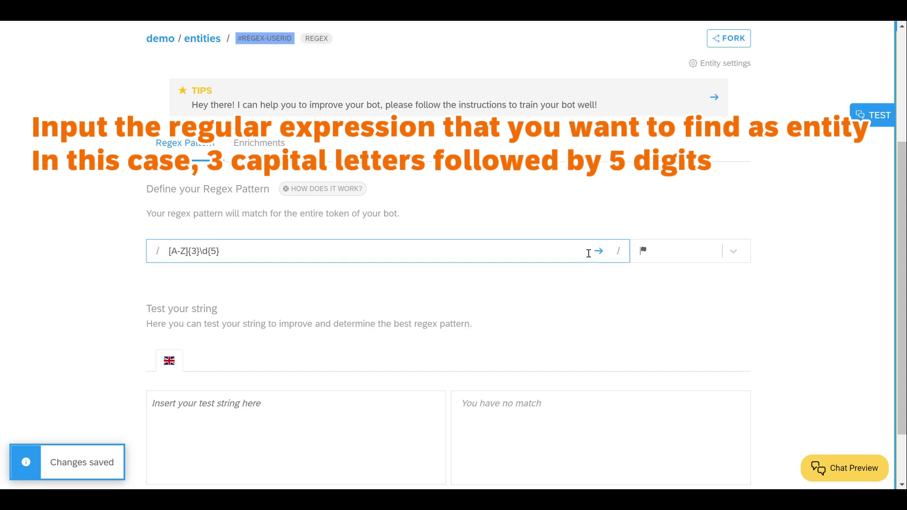
{"action": "left_click", "coordinate": [728, 255]}
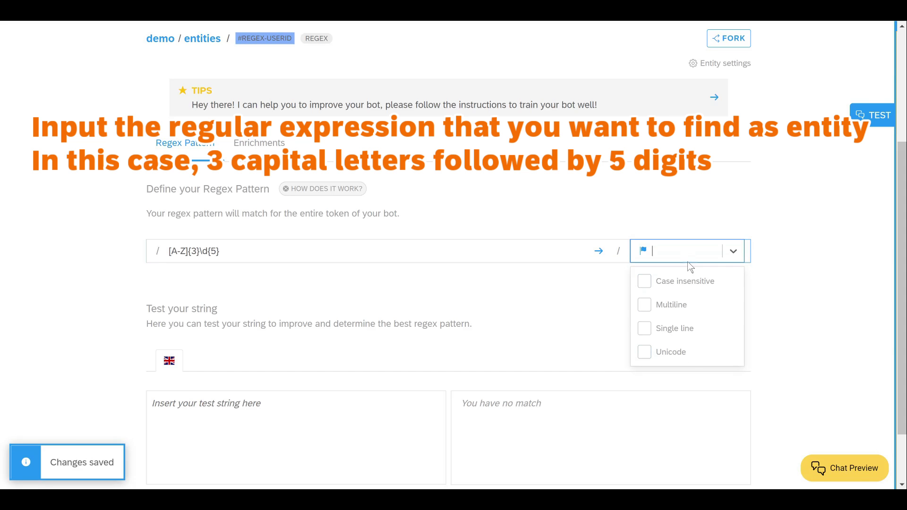
{"action": "left_click", "coordinate": [688, 361]}
{"action": "left_click", "coordinate": [716, 203]}
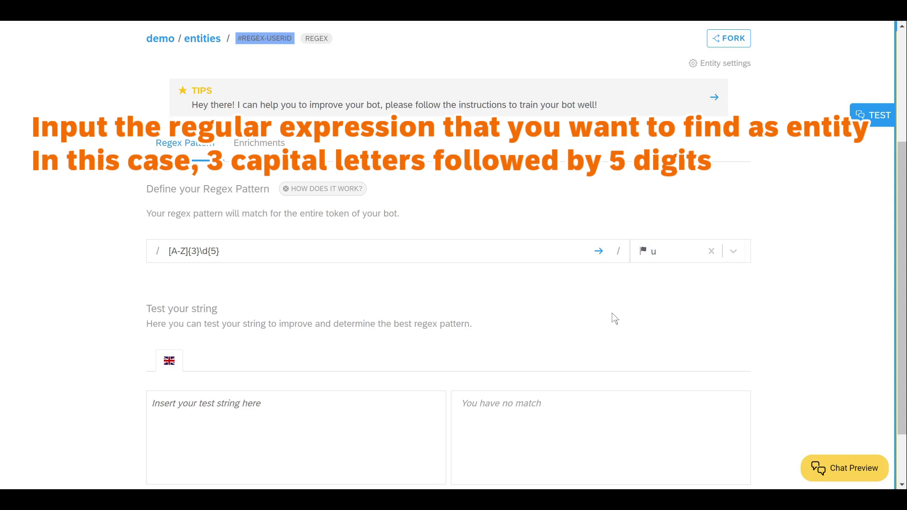
- Test the regex pattern against the string ABC12345
{"action": "scroll", "coordinate": [600, 327], "scroll_direction": "down", "scroll_amount": 2}
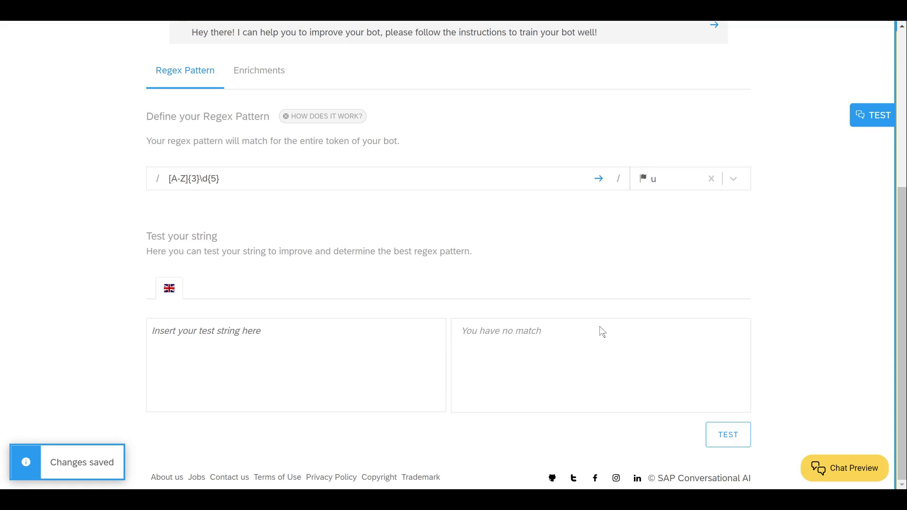
{"action": "left_click", "coordinate": [248, 344]}
{"action": "type", "text": "ABC12345"}
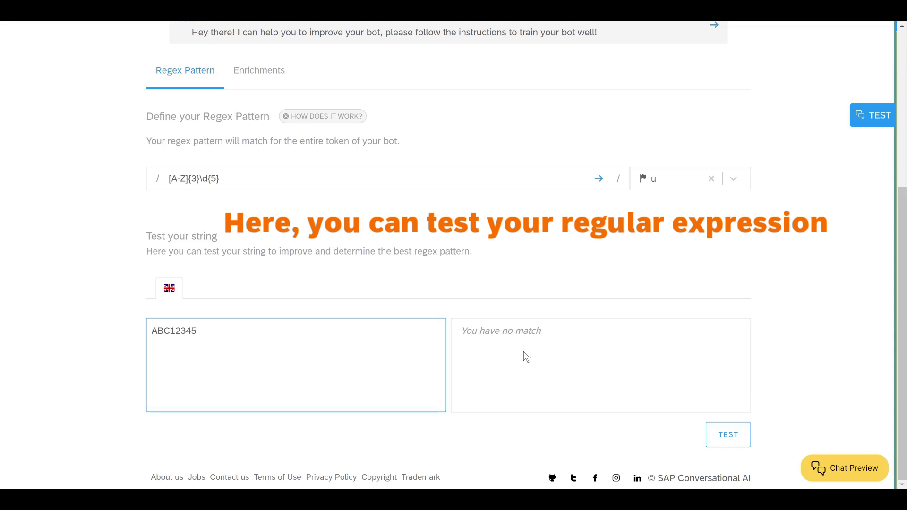
{"action": "left_click", "coordinate": [723, 435]}
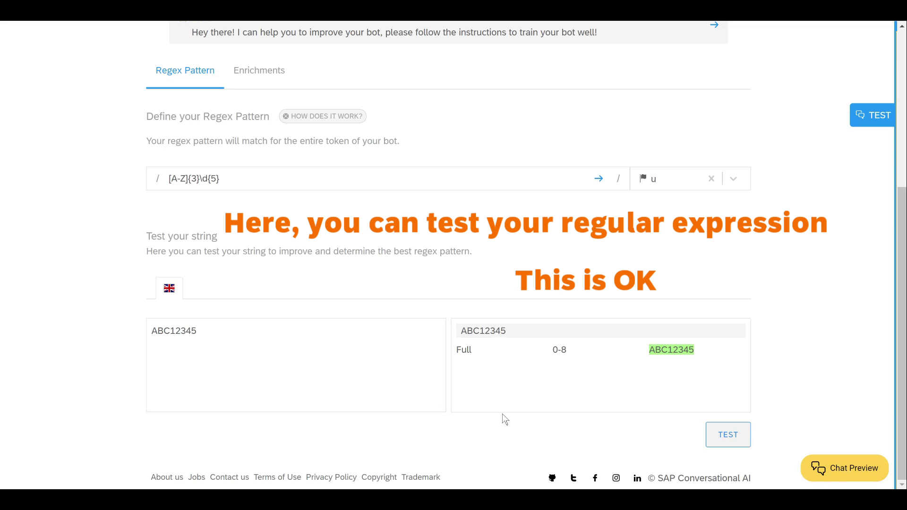
- Replace the test string with the lowercase abc12345 and test it against the pattern
{"action": "left_click_drag", "start_coordinate": [225, 334], "coordinate": [129, 336]}
{"action": "type", "text": "abc3"}
{"action": "key", "text": "BackSpace"}
{"action": "type", "text": "12345"}
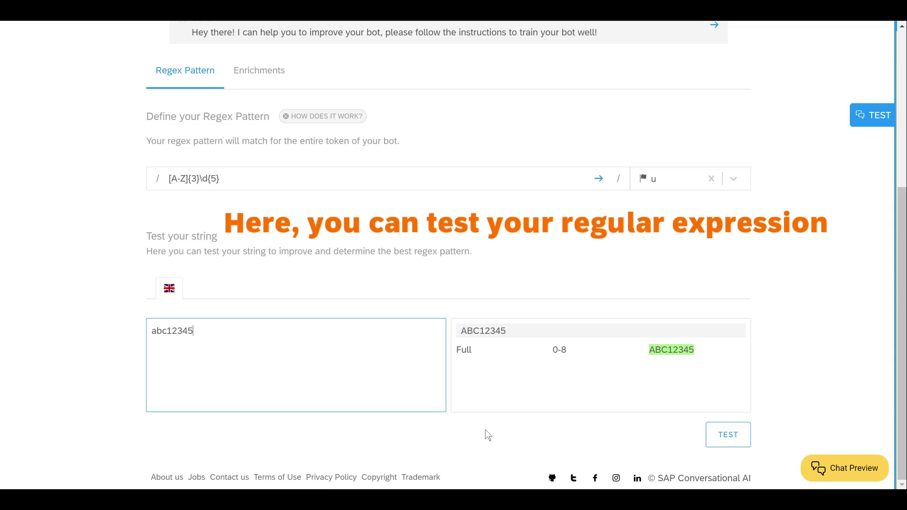
{"action": "left_click", "coordinate": [722, 434]}
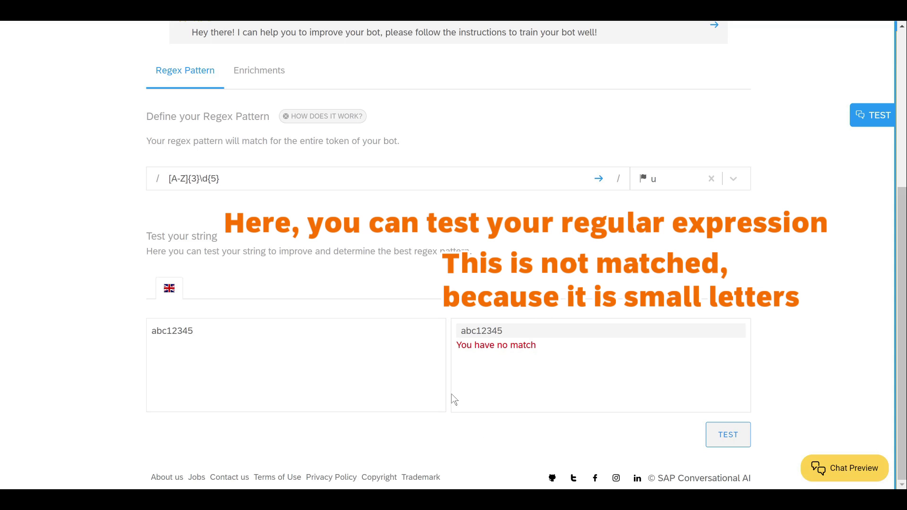
- Replace the test string with ABCD123 and run the pattern test on it
{"action": "left_click", "coordinate": [238, 330]}
{"action": "left_click_drag", "start_coordinate": [202, 331], "coordinate": [149, 331]}
{"action": "type", "text": "ABCD134"}
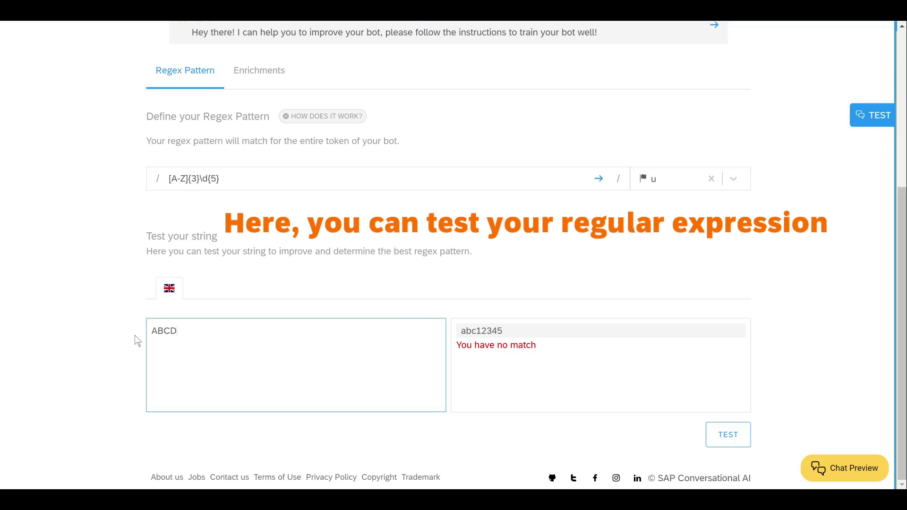
{"action": "key", "text": "BackSpace"}
{"action": "key", "text": "BackSpace"}
{"action": "key", "text": "BackSpace"}
{"action": "type", "text": "123"}
{"action": "left_click", "coordinate": [730, 434]}
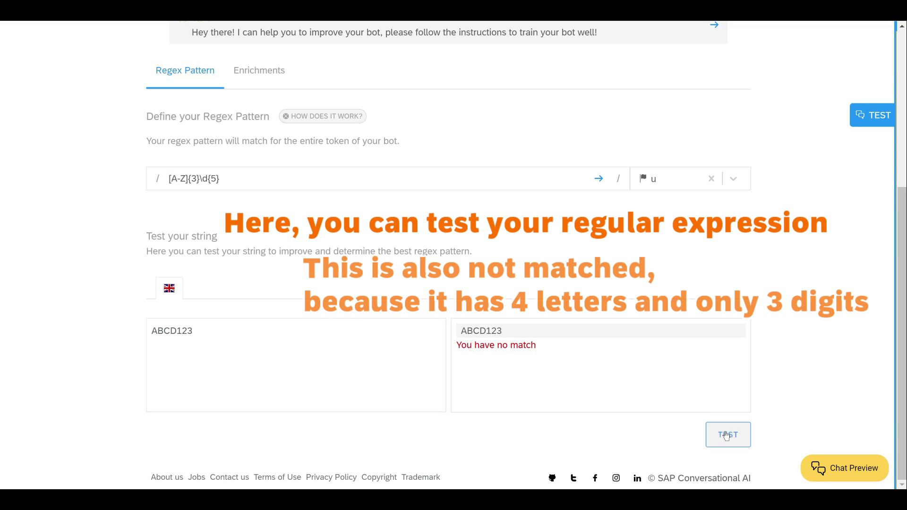
- Change the test string to ABC123 and test it against the regex pattern
{"action": "left_click", "coordinate": [333, 336]}
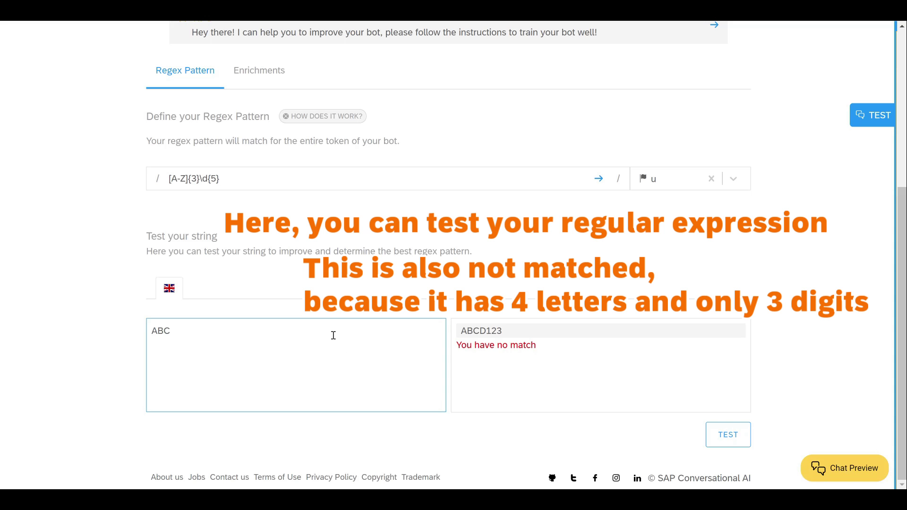
{"action": "type", "text": "23"}
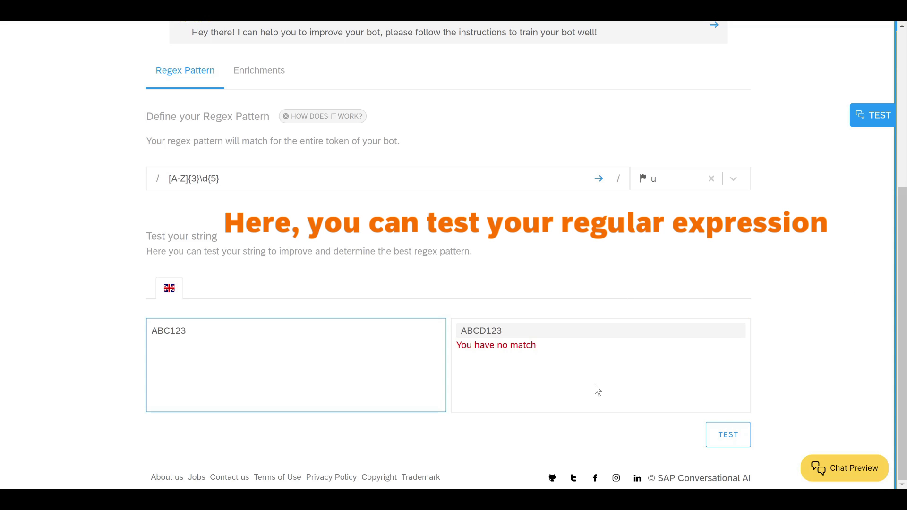
{"action": "left_click", "coordinate": [715, 445]}
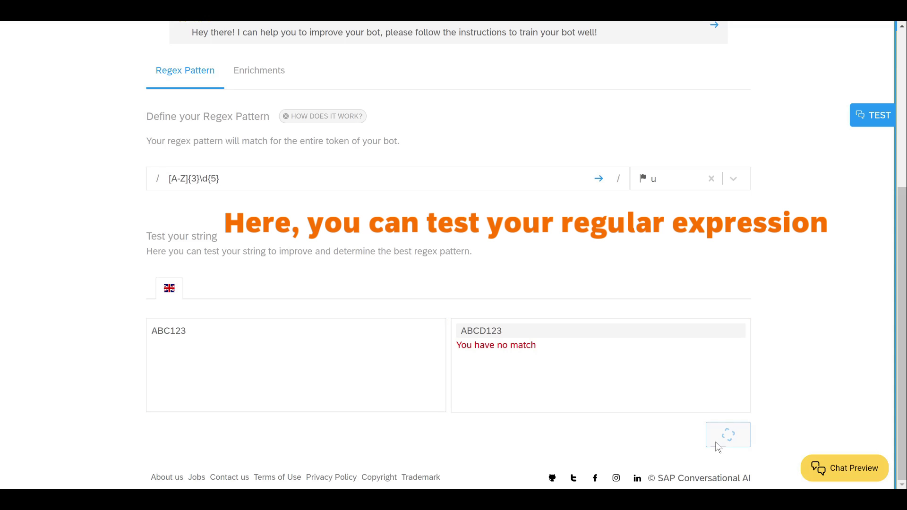
- Extend the test string to ABC12345 and run the pattern test again
{"action": "left_click", "coordinate": [254, 333]}
{"action": "type", "text": "45"}
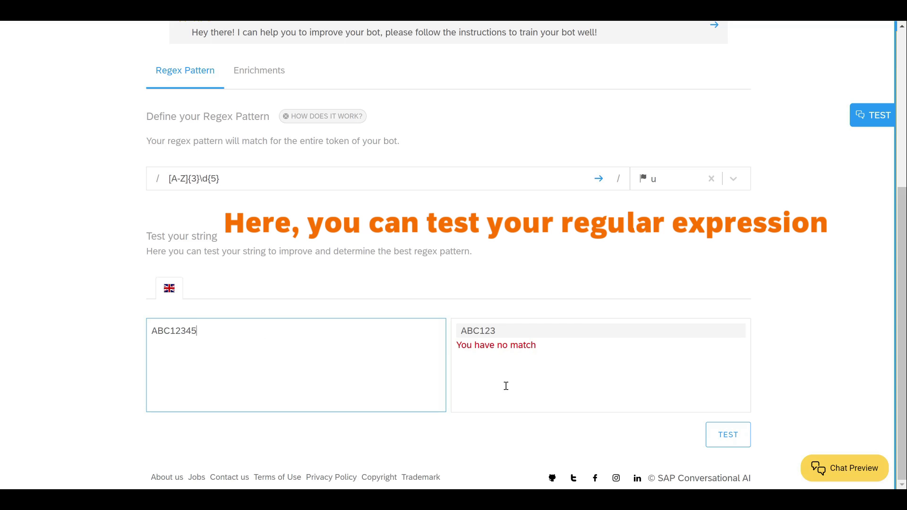
{"action": "left_click", "coordinate": [730, 436]}
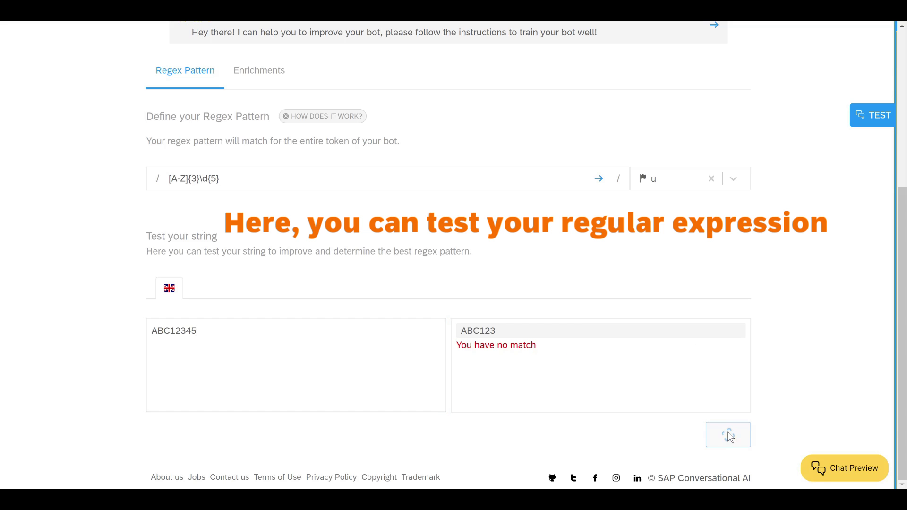
- Add an active Business skill named test-regex to the bot's build area
{"action": "scroll", "coordinate": [428, 356], "scroll_direction": "up", "scroll_amount": 1}
{"action": "scroll", "coordinate": [429, 356], "scroll_direction": "up", "scroll_amount": 5}
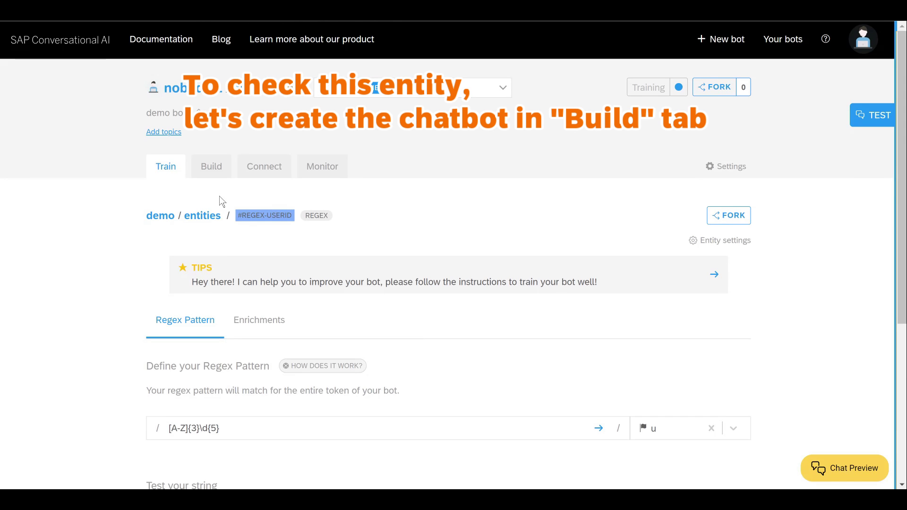
{"action": "left_click", "coordinate": [217, 177]}
{"action": "left_click", "coordinate": [77, 220]}
{"action": "type", "text": "test-regex"}
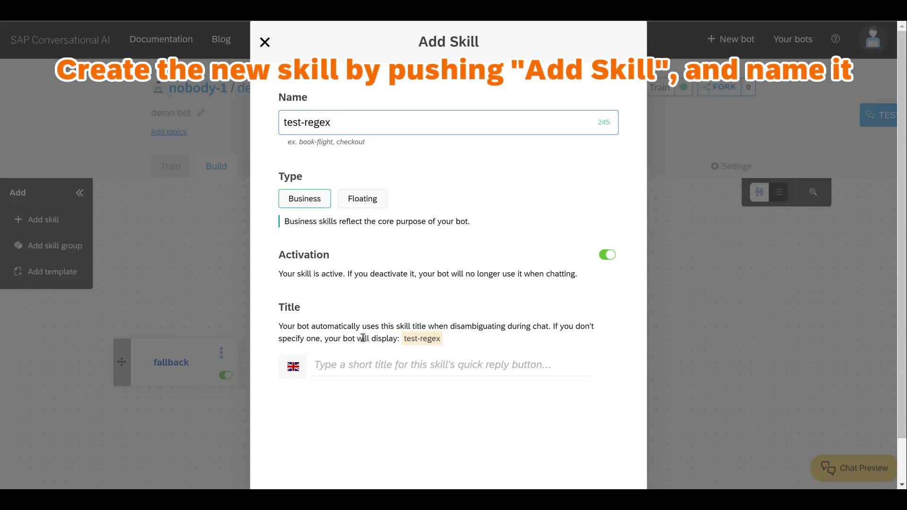
{"action": "scroll", "coordinate": [361, 338], "scroll_direction": "down", "scroll_amount": 1}
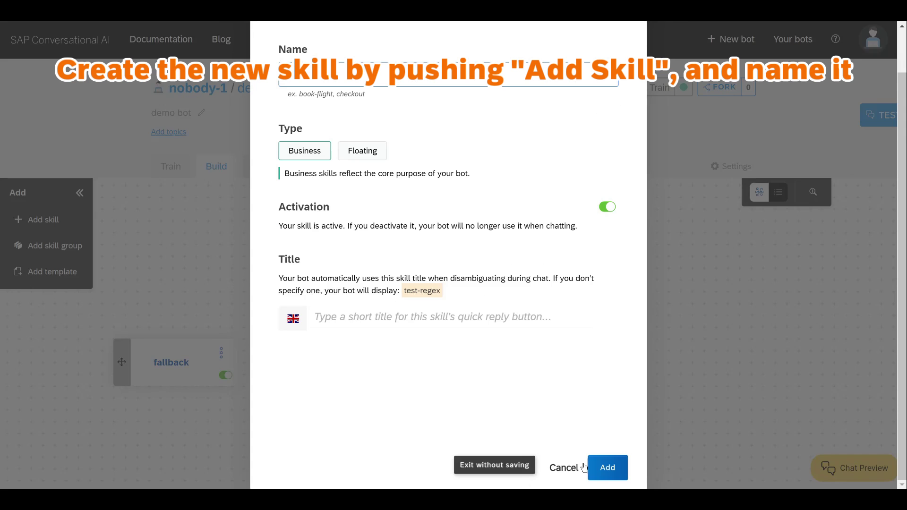
{"action": "left_click", "coordinate": [608, 466]}
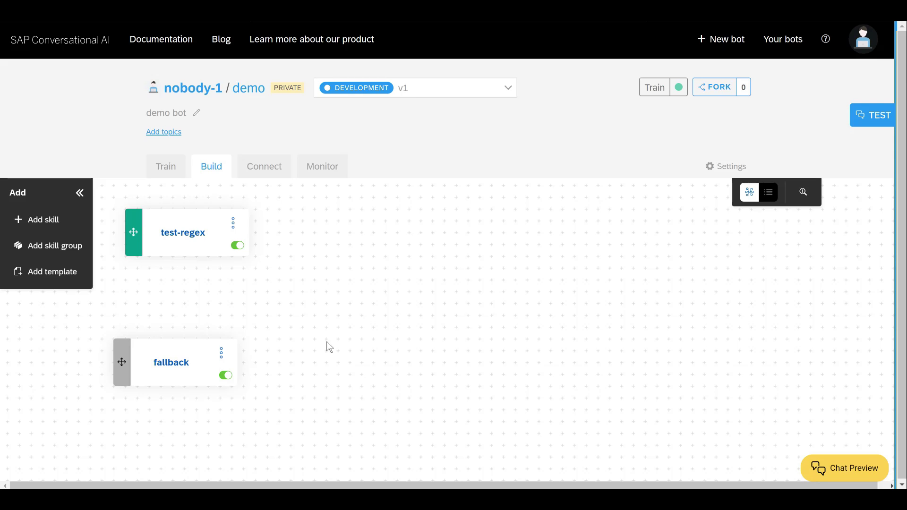
{"action": "left_click", "coordinate": [183, 238]}
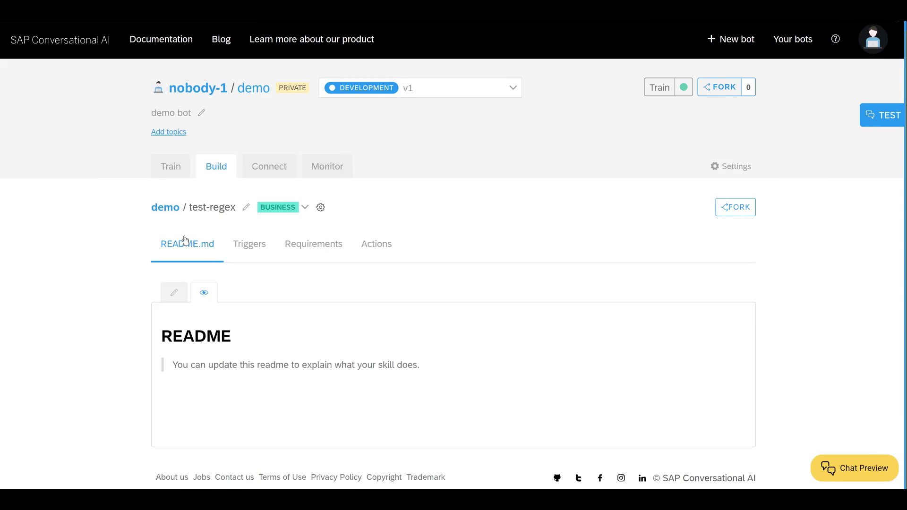
{"action": "left_click", "coordinate": [243, 244]}
{"action": "left_click", "coordinate": [256, 375]}
{"action": "left_click", "coordinate": [244, 414]}
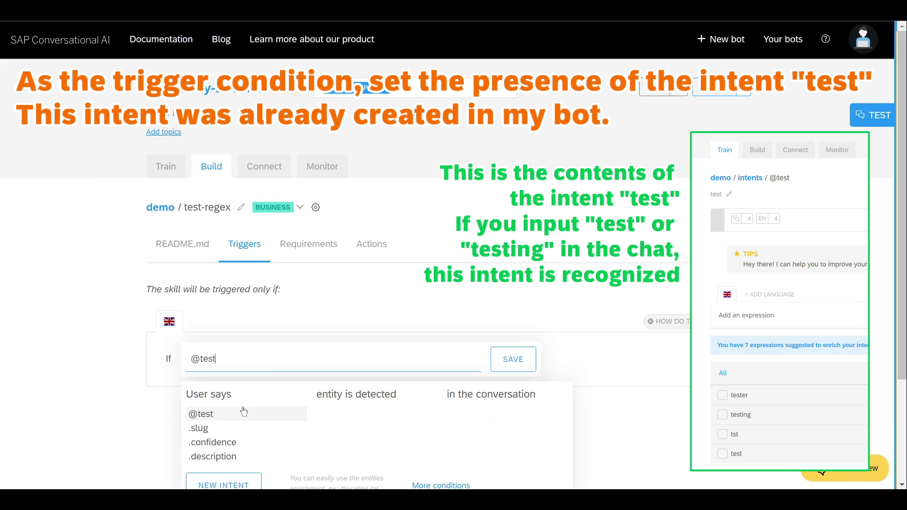
{"action": "left_click", "coordinate": [506, 368]}
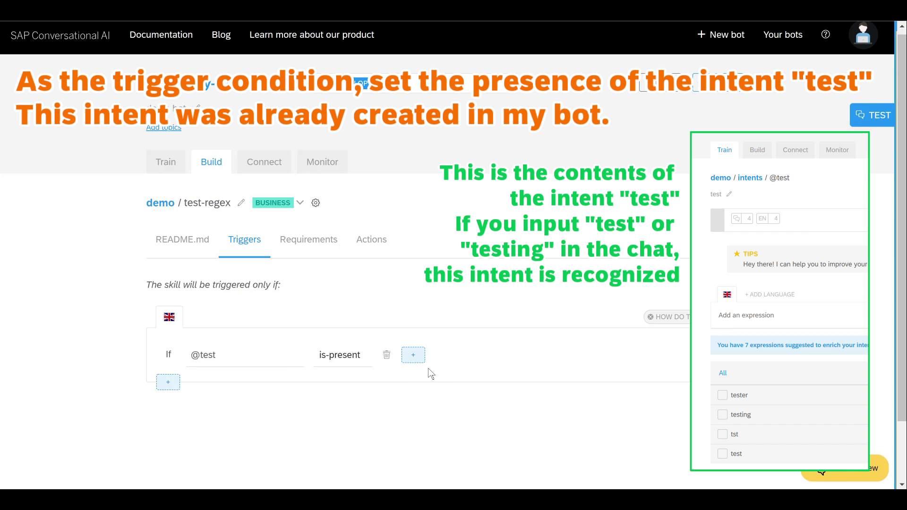
- Add #regex-userid to the skill's required information and store its value as userId
{"action": "left_click", "coordinate": [323, 242]}
{"action": "scroll", "coordinate": [331, 268], "scroll_direction": "down", "scroll_amount": 3}
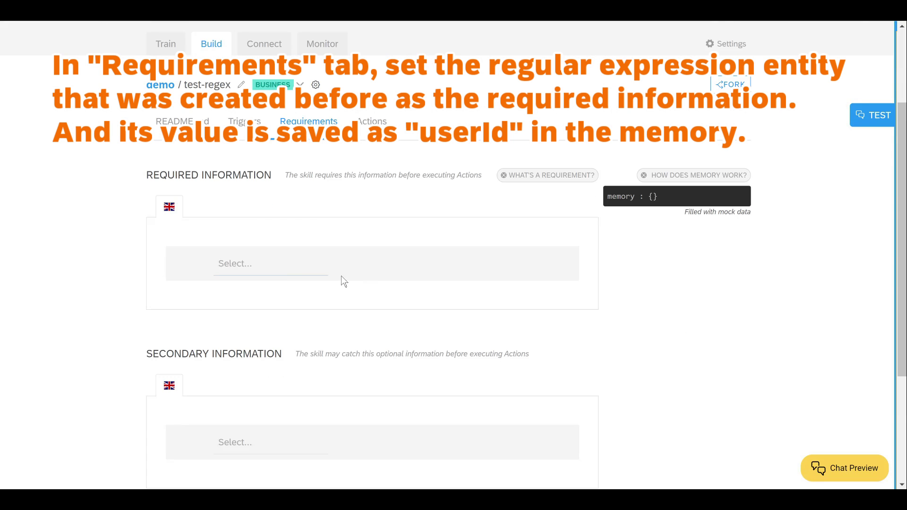
{"action": "left_click", "coordinate": [284, 276]}
{"action": "left_click", "coordinate": [279, 315]}
{"action": "left_click", "coordinate": [395, 263]}
{"action": "type", "text": "userId"}
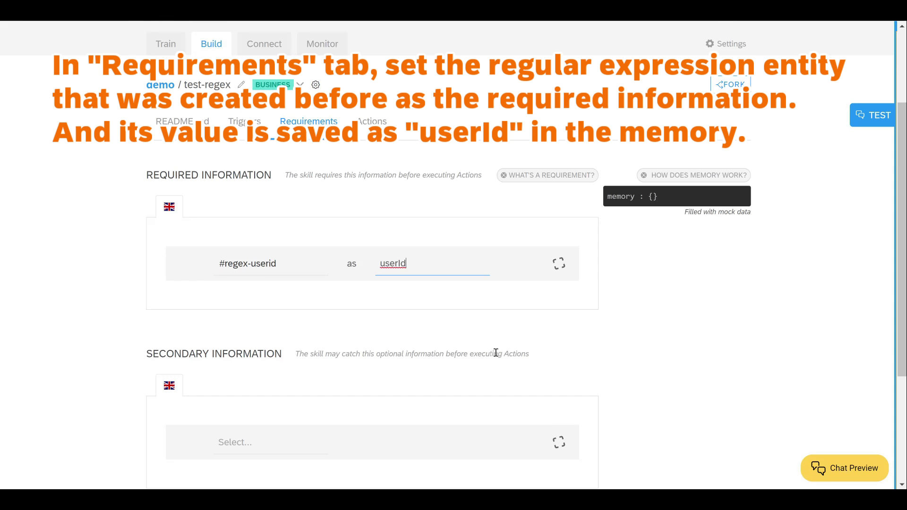
{"action": "key", "text": "Return"}
- Add a text reply for when #userId is missing, with the lines "Please input the user ID." and "(e.g. ABC12345)"
{"action": "left_click", "coordinate": [547, 260]}
{"action": "left_click", "coordinate": [222, 348]}
{"action": "left_click", "coordinate": [259, 137]}
{"action": "left_click", "coordinate": [256, 144]}
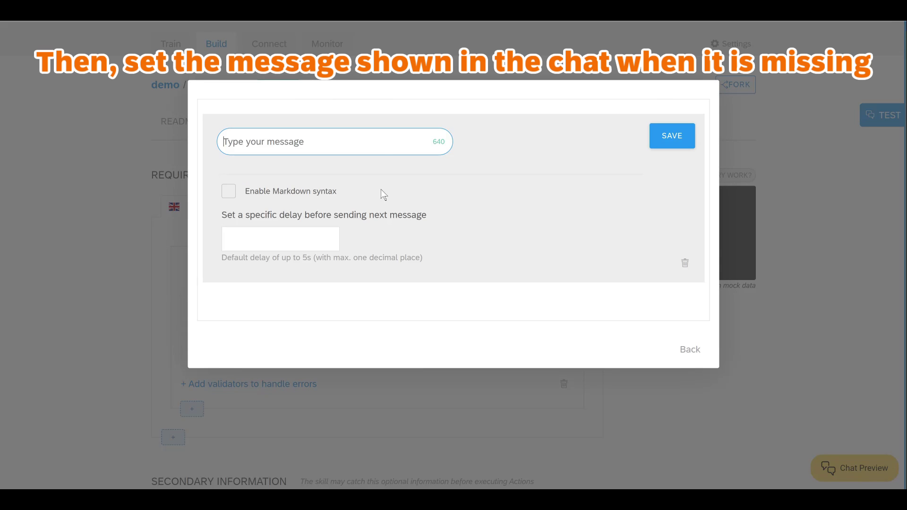
{"action": "type", "text": "Please input the user "}
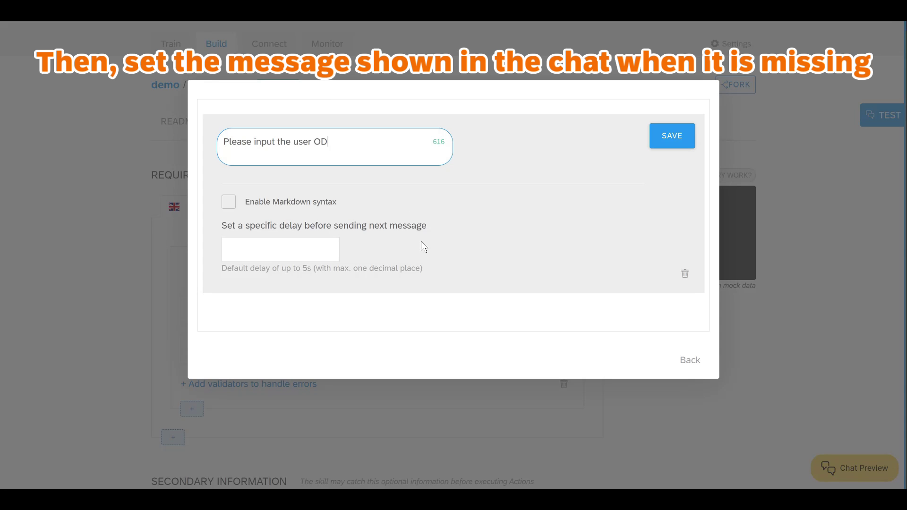
{"action": "type", "text": "ID."}
{"action": "key", "text": "Return"}
{"action": "type", "text": "(e.g. ABC123"}
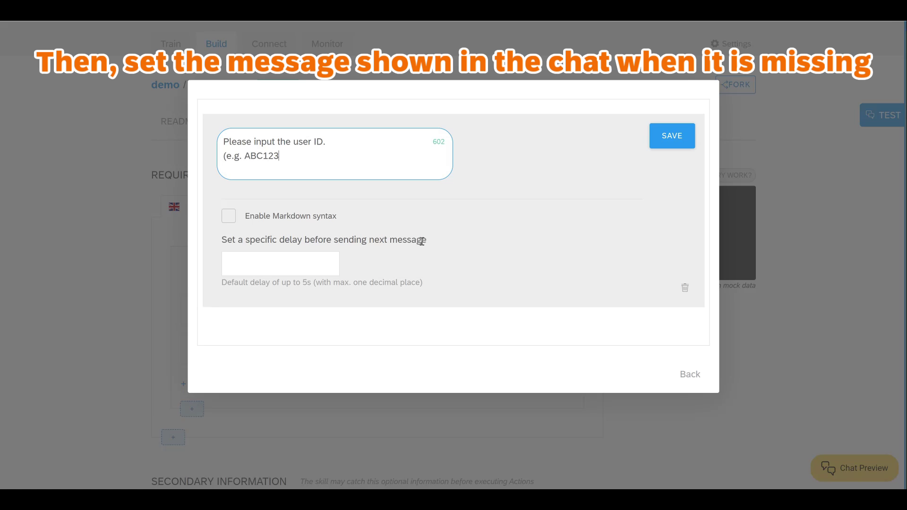
{"action": "type", "text": "45)"}
{"action": "key", "text": "Return"}
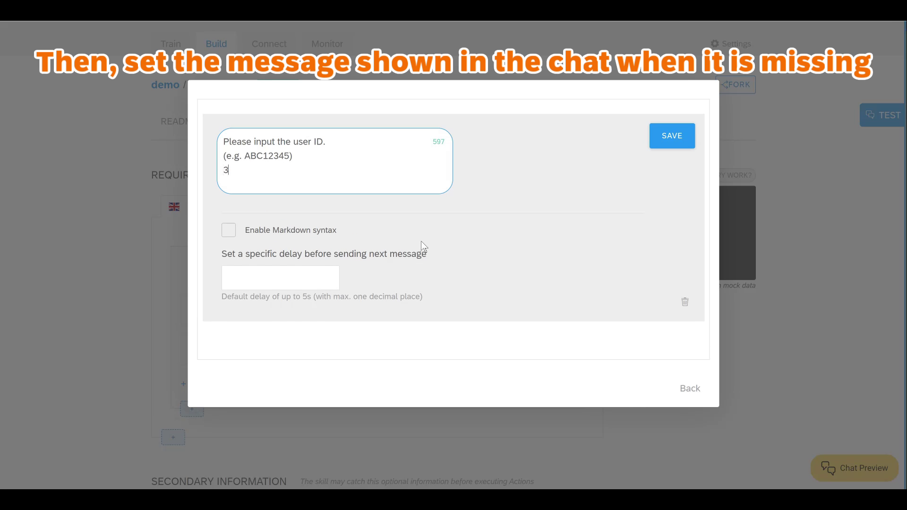
- Complete the missing-userId reply with the line "3 capital letters of alphabet and 5 numbers." and save it
{"action": "type", "text": "3 capital letters of alphabet and"}
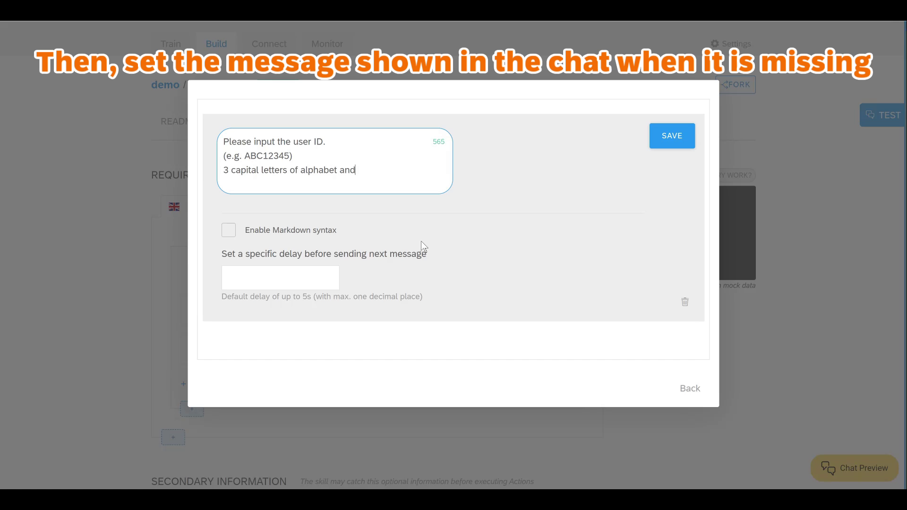
{"action": "type", "text": " 3 num"}
{"action": "type", "text": "um"}
{"action": "left_click", "coordinate": [668, 148]}
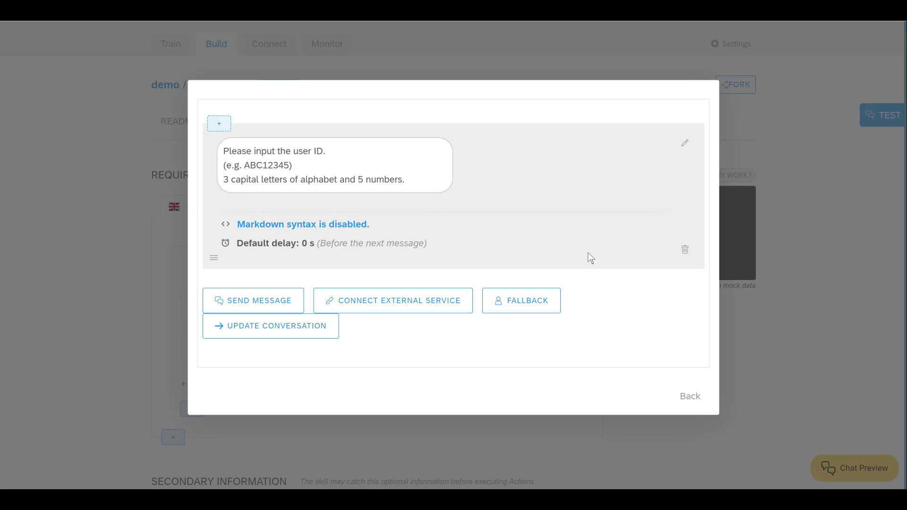
{"action": "left_click", "coordinate": [689, 401]}
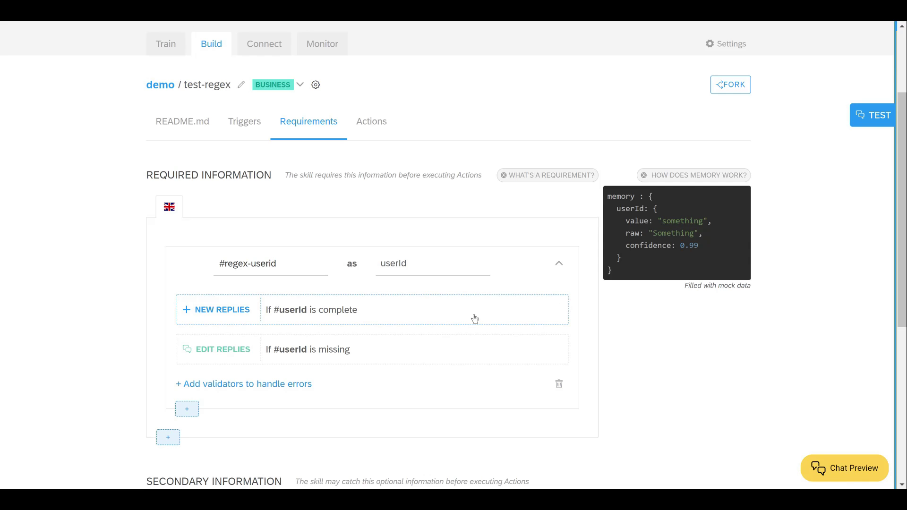
- Add a message group to the skill's actions with the text message "You've inputted {{memory.userId.raw}} as the User ID." and save it
{"action": "left_click", "coordinate": [371, 122]}
{"action": "left_click", "coordinate": [240, 299]}
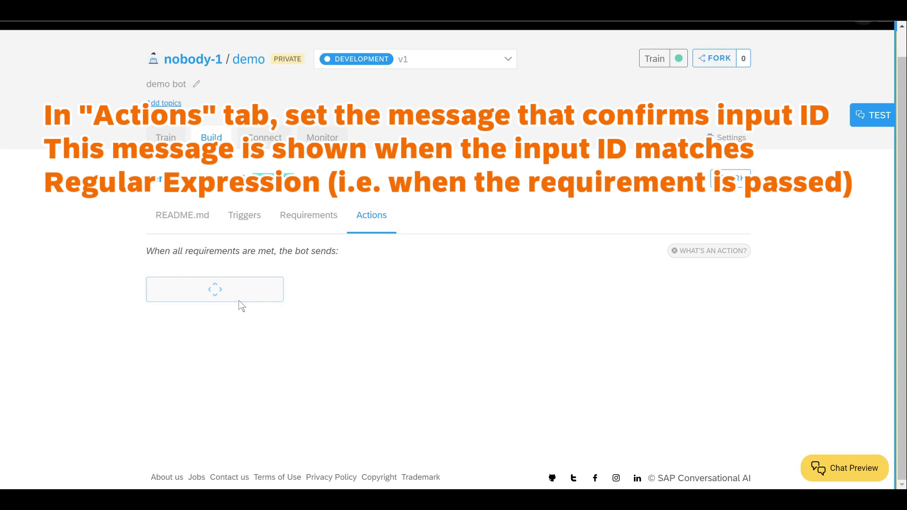
{"action": "left_click", "coordinate": [224, 349]}
{"action": "scroll", "coordinate": [225, 348], "scroll_direction": "down", "scroll_amount": 2}
{"action": "left_click", "coordinate": [225, 273]}
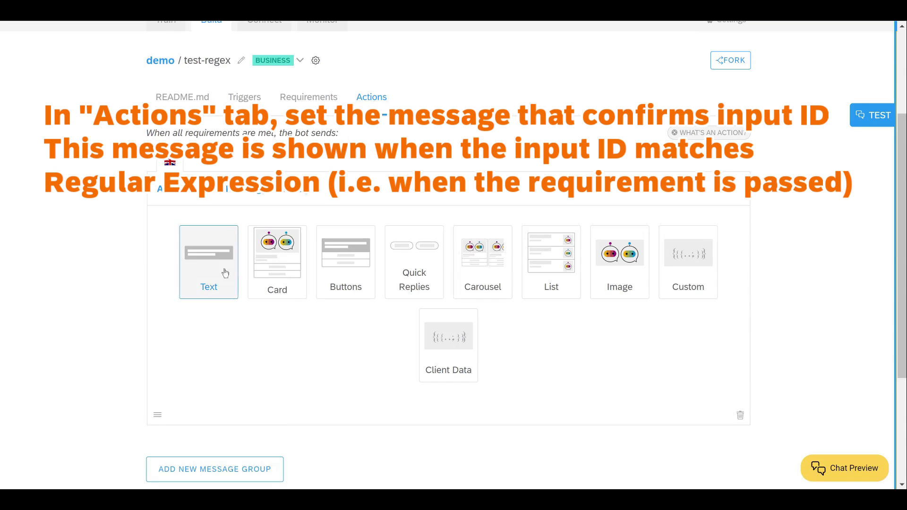
{"action": "type", "text": "U"}
{"action": "key", "text": "BackSpace"}
{"action": "type", "text": "You've inputted"}
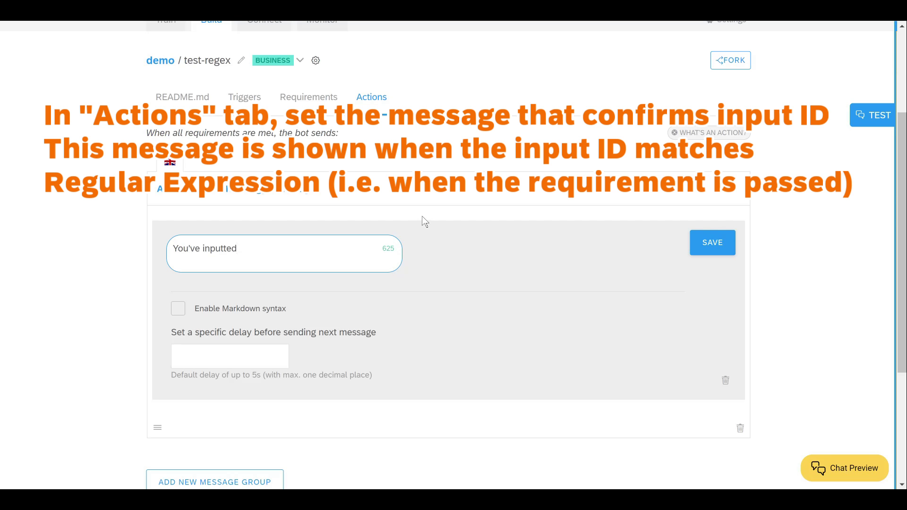
{"action": "type", "text": "{memory.userId.raw}} as th"}
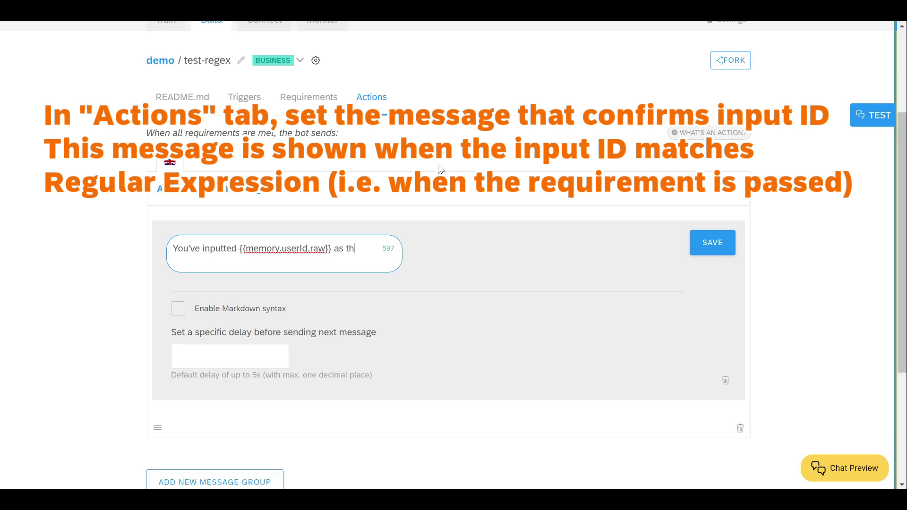
{"action": "type", "text": "e User ID."}
{"action": "left_click", "coordinate": [731, 244]}
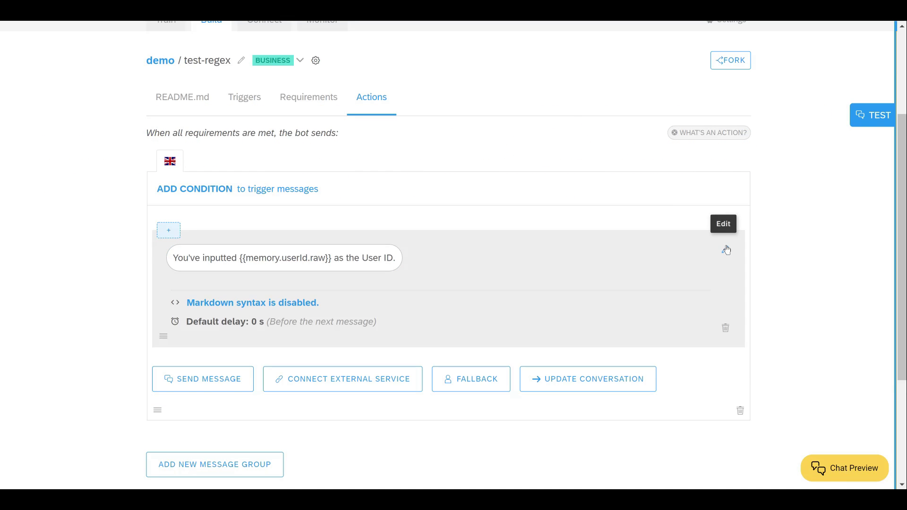
- Test the skill in the chat preview by sending "test" and answering with the user ID ABC12345
{"action": "scroll", "coordinate": [598, 301], "scroll_direction": "down", "scroll_amount": 2}
{"action": "scroll", "coordinate": [598, 297], "scroll_direction": "up", "scroll_amount": 5}
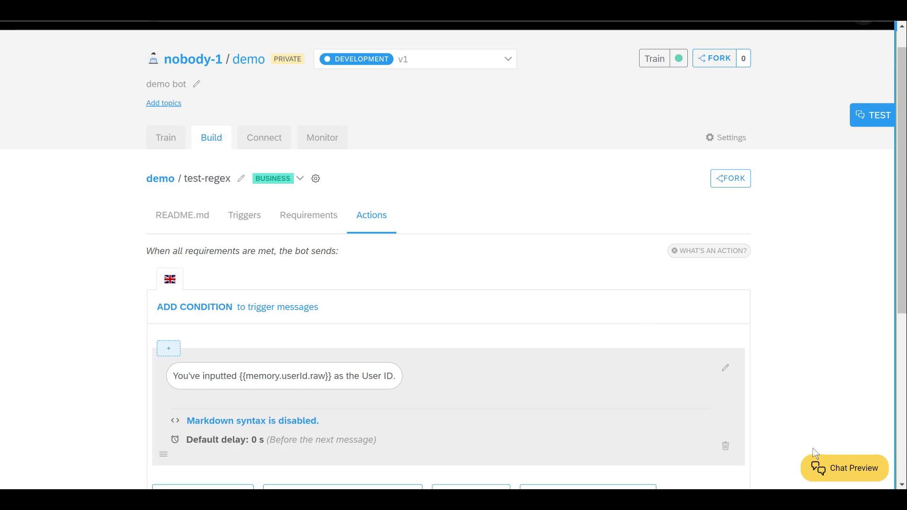
{"action": "left_click", "coordinate": [859, 467]}
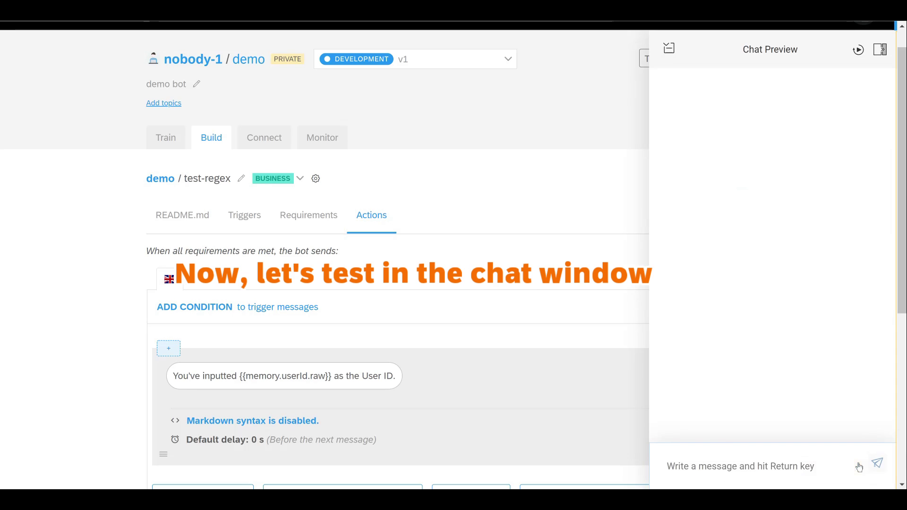
{"action": "type", "text": "test"}
{"action": "key", "text": "Return"}
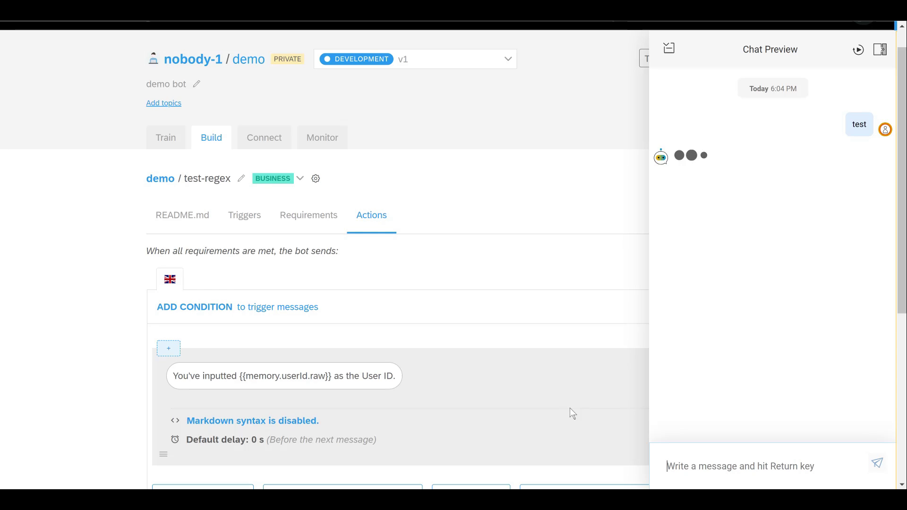
{"action": "type", "text": "ABC12345"}
{"action": "key", "text": "Return"}
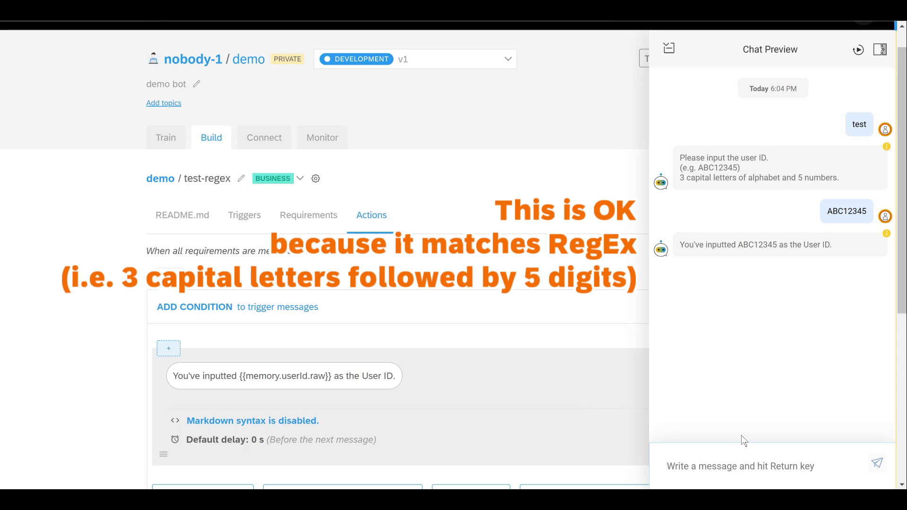
- Restart the preview conversation, send "test", and try the user IDs ABCD1234 and TES01234
{"action": "left_click", "coordinate": [858, 50]}
{"action": "left_click", "coordinate": [704, 459]}
{"action": "type", "text": "test"}
{"action": "key", "text": "Return"}
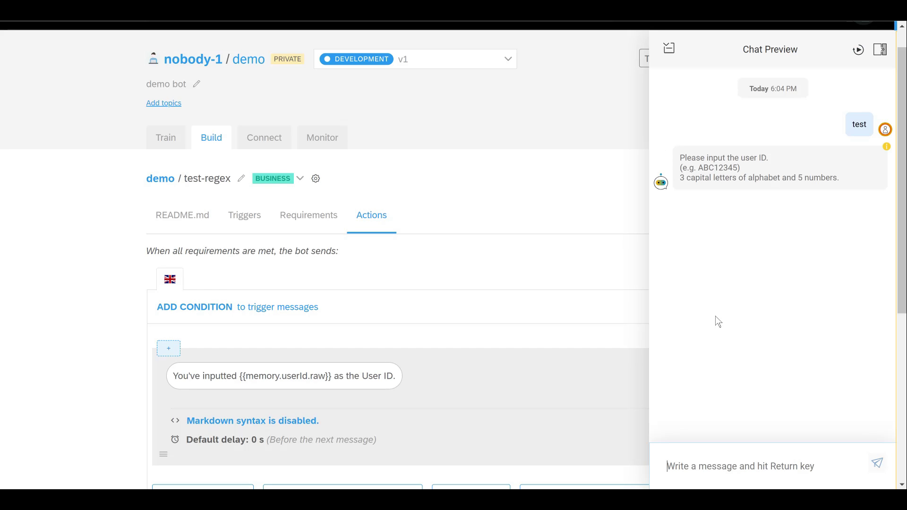
{"action": "type", "text": "ABC"}
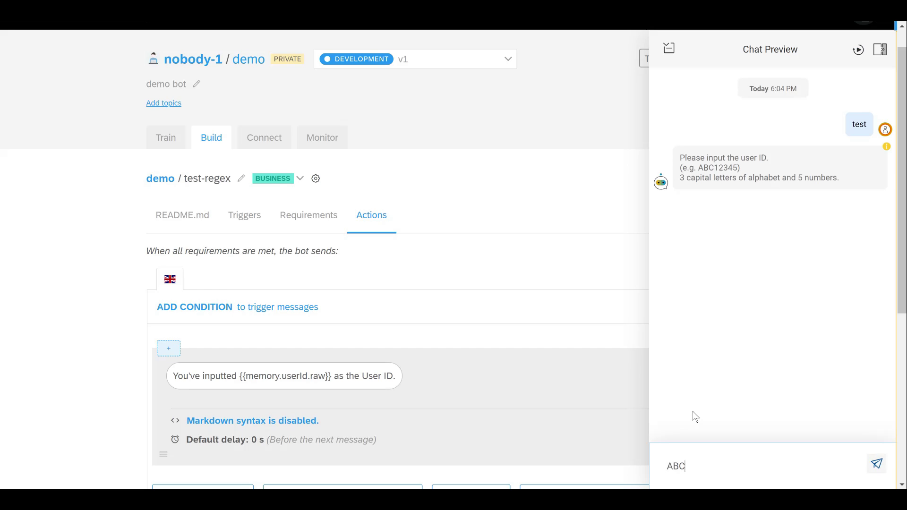
{"action": "type", "text": "D1234"}
{"action": "key", "text": "Return"}
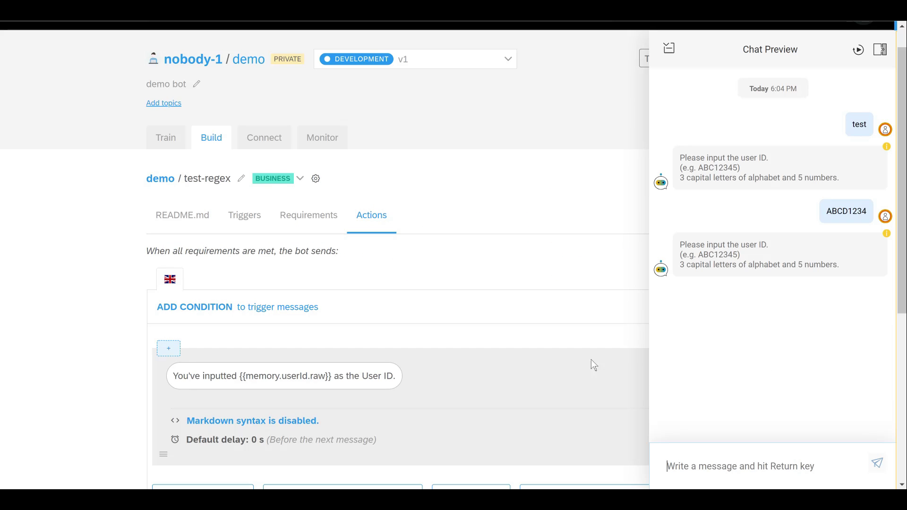
{"action": "type", "text": "TES01234"}
{"action": "key", "text": "Return"}
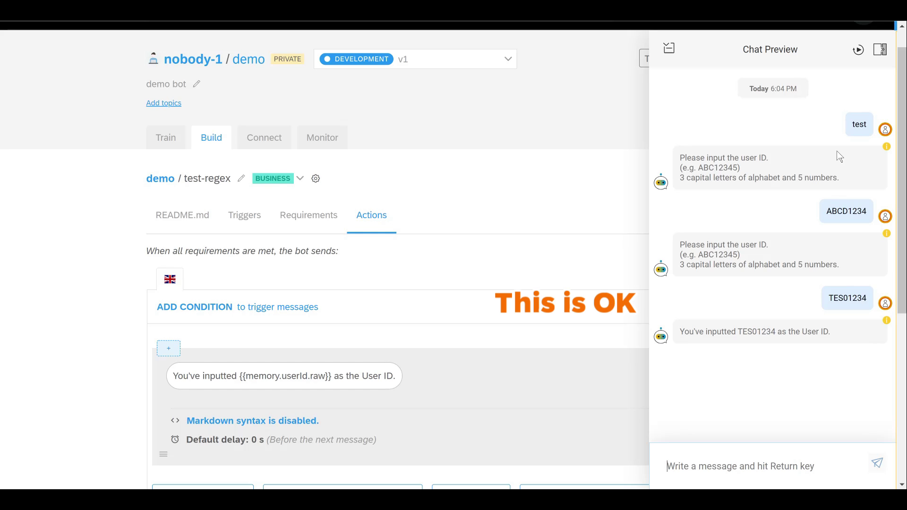
- Restart the preview conversation, send "test", and try the user IDs abc12345 and AAA11111
{"action": "left_click", "coordinate": [858, 50]}
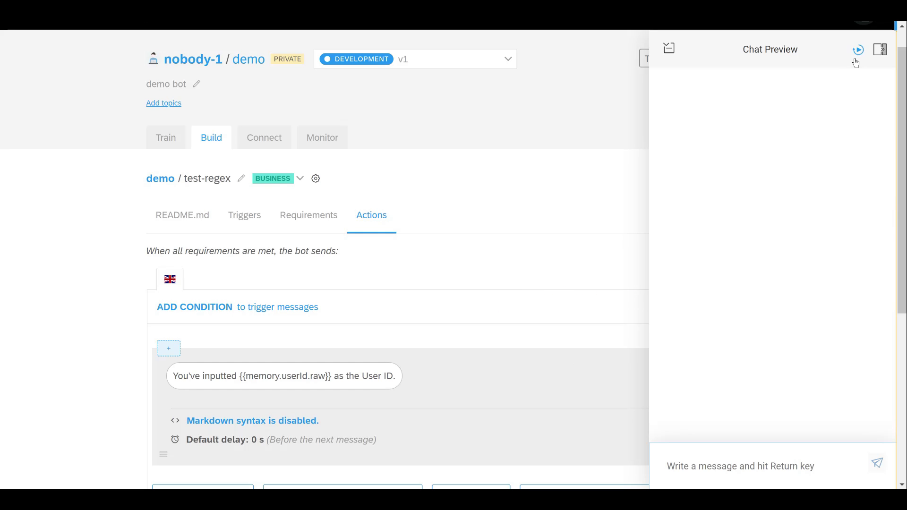
{"action": "left_click", "coordinate": [682, 465]}
{"action": "type", "text": "test"}
{"action": "key", "text": "Return"}
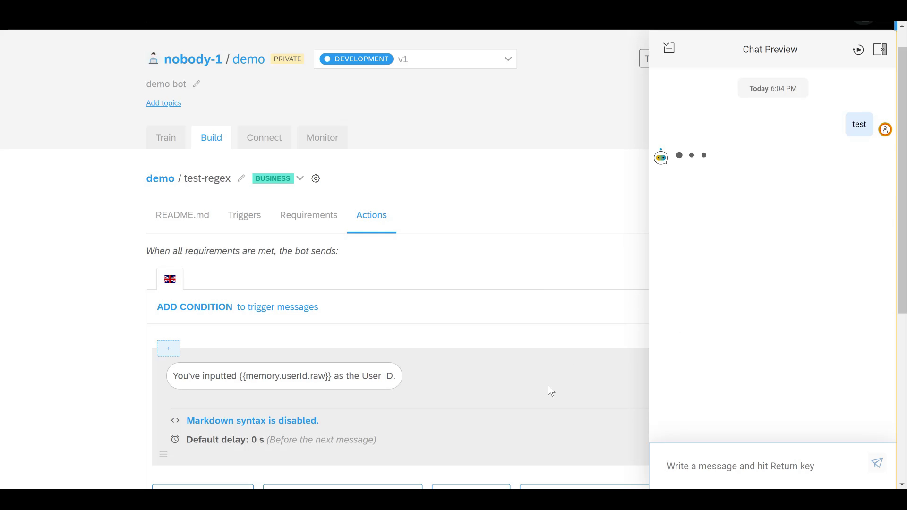
{"action": "type", "text": "abc12345"}
{"action": "key", "text": "Return"}
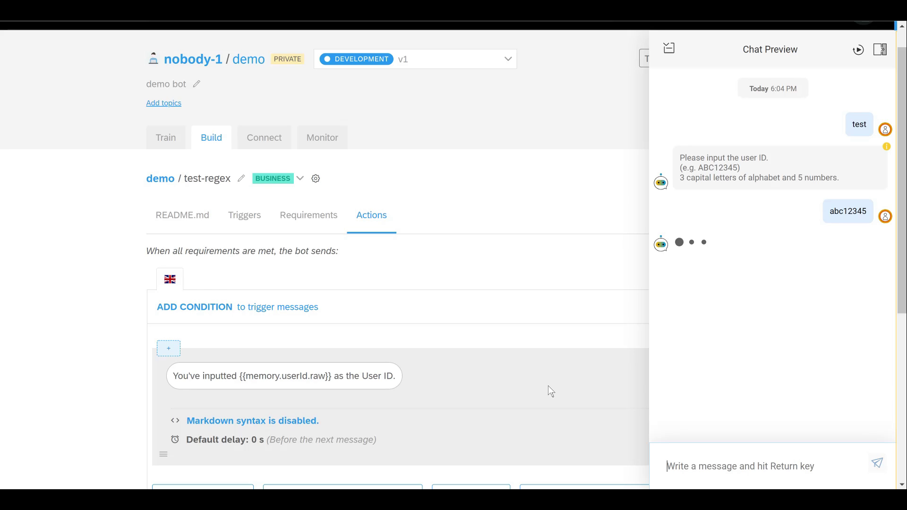
{"action": "type", "text": "AAA11111"}
{"action": "key", "text": "Return"}
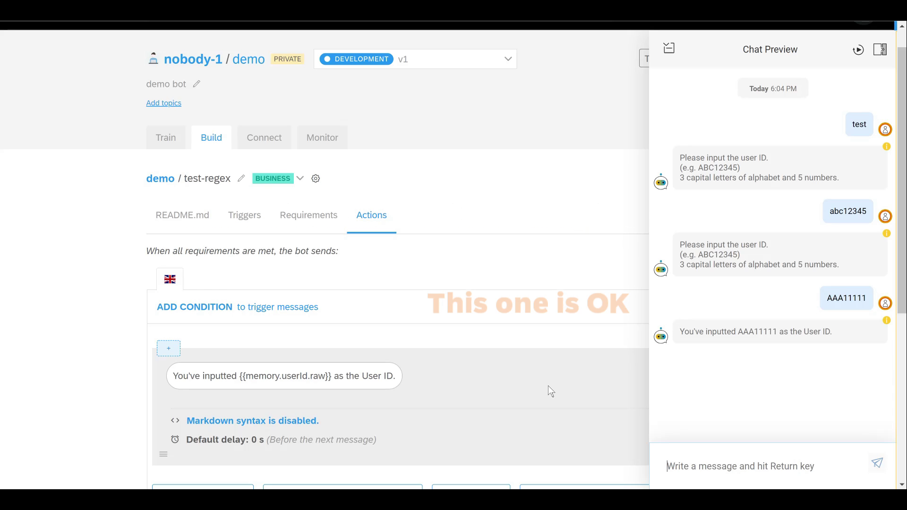